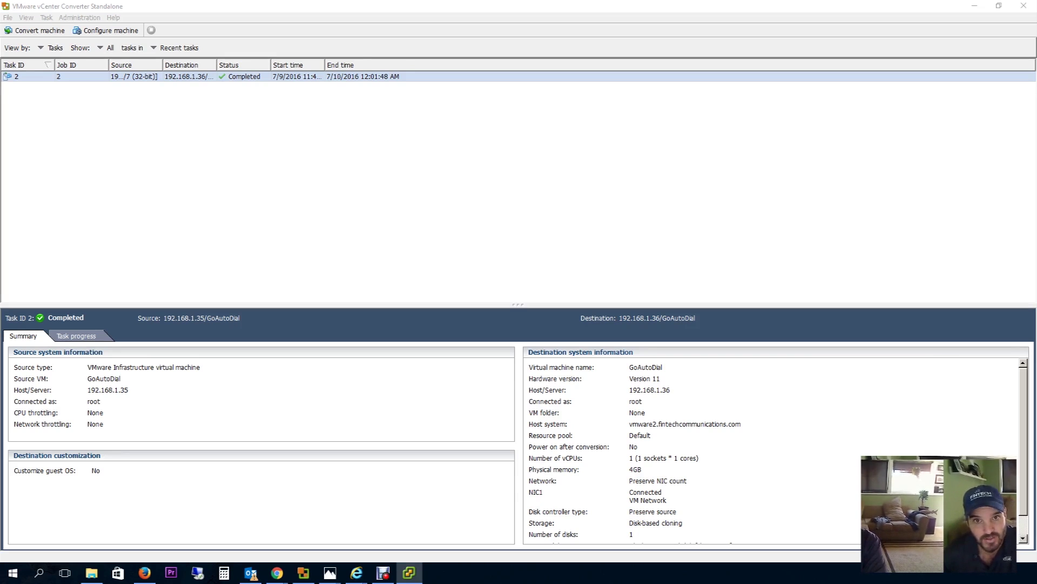
Step: Show vSphere Client maximized on the Summary of host 192.168.1.36 (Dell PowerEdge R710, datastore1)
left_click(383, 572)
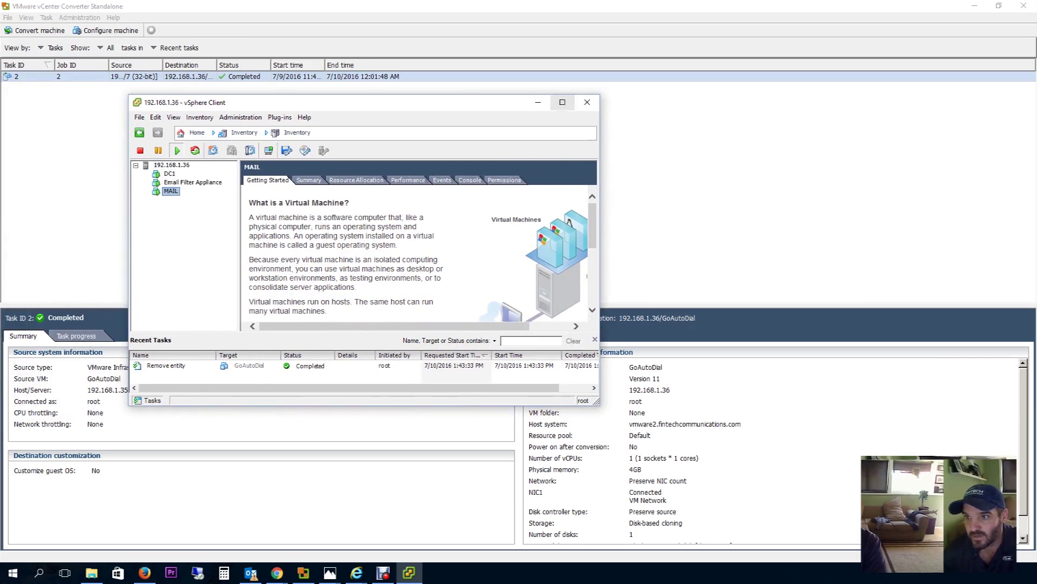
left_click(563, 102)
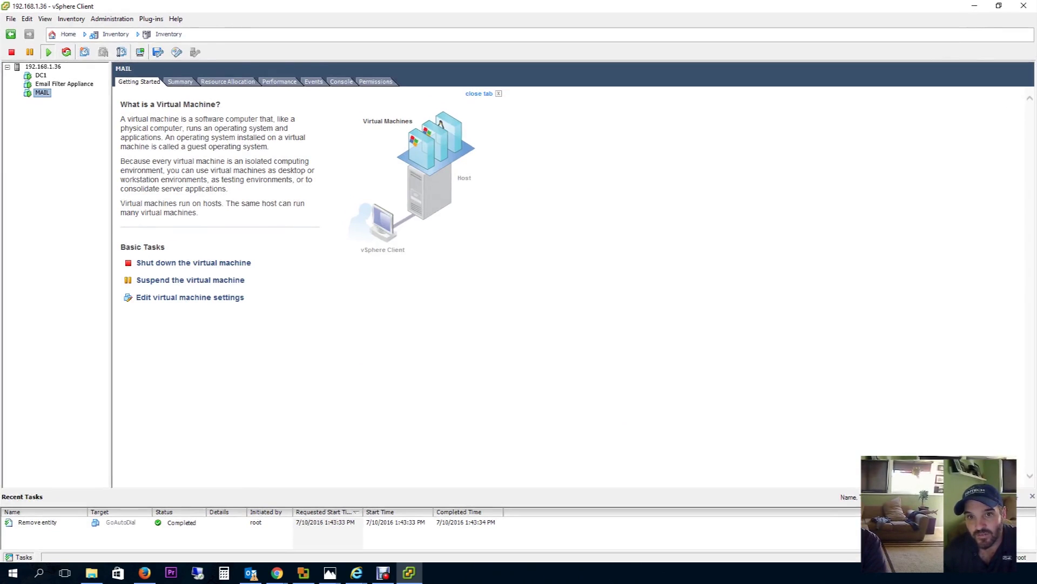
left_click(42, 66)
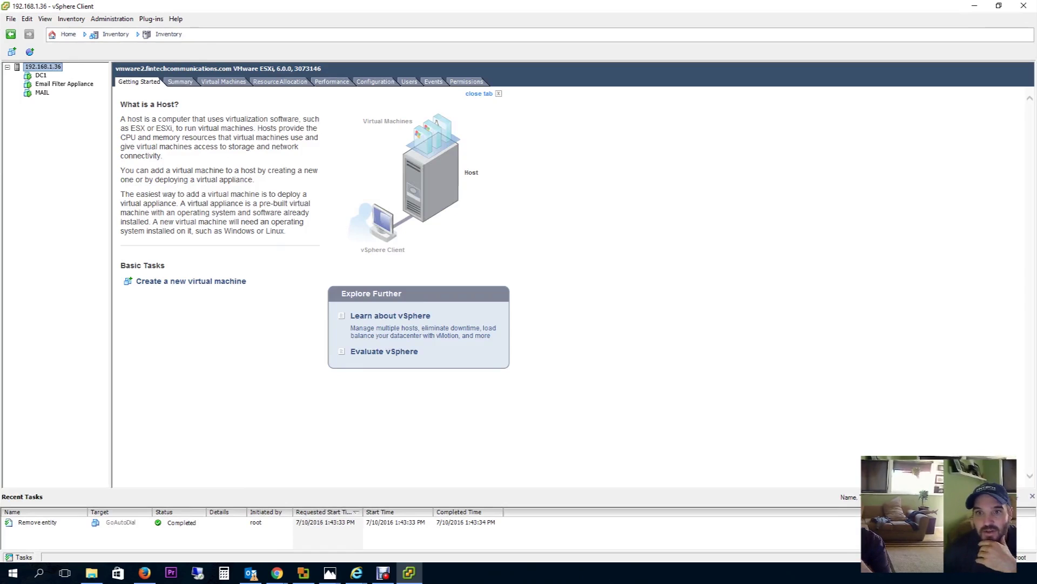
left_click(180, 82)
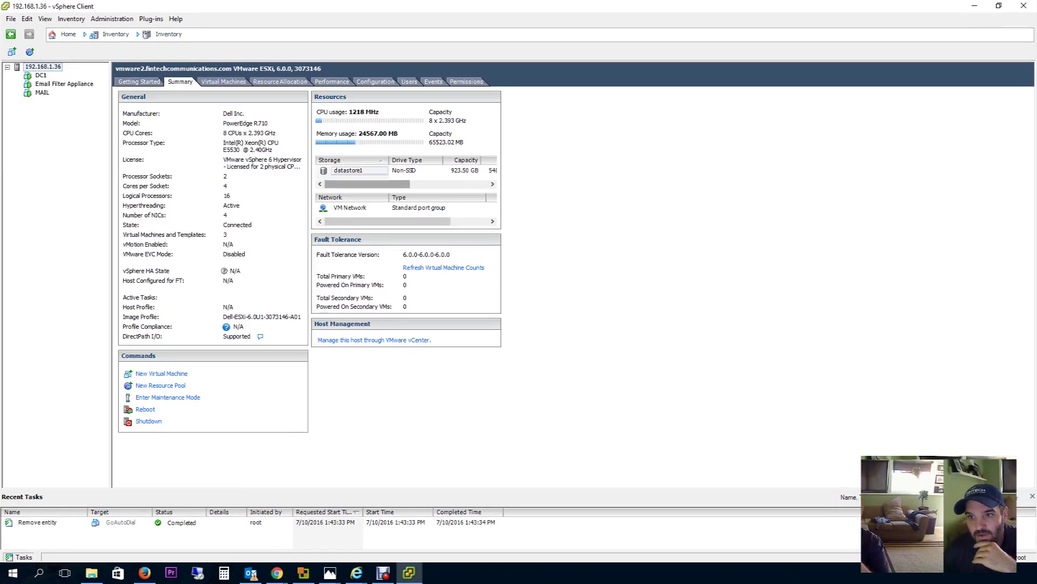
Step: Browse datastore1, open the MAIL folder and select the MAIL.vmdk virtual disk
right_click(340, 170)
key("Down")
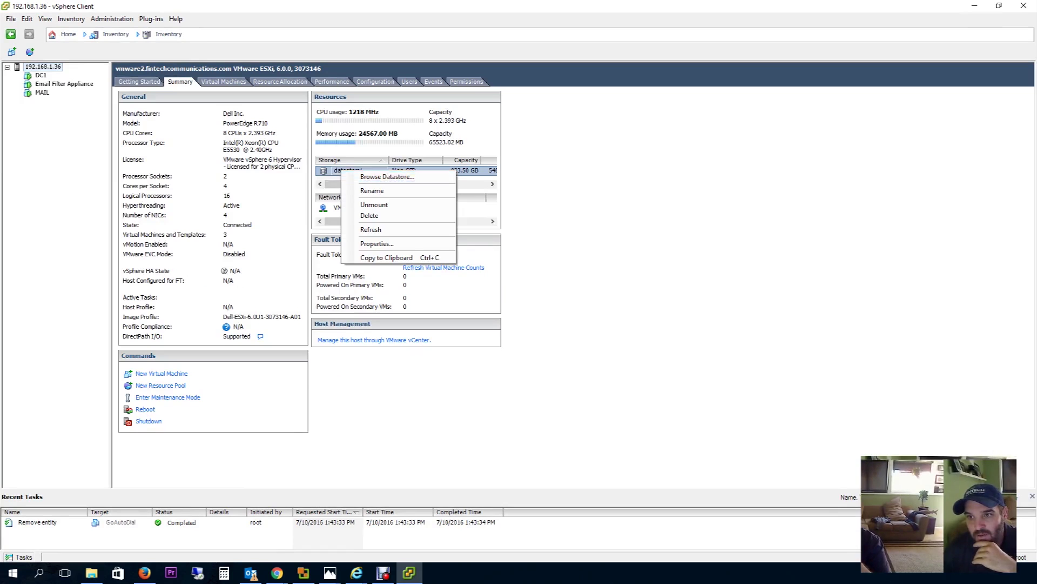
key("Return")
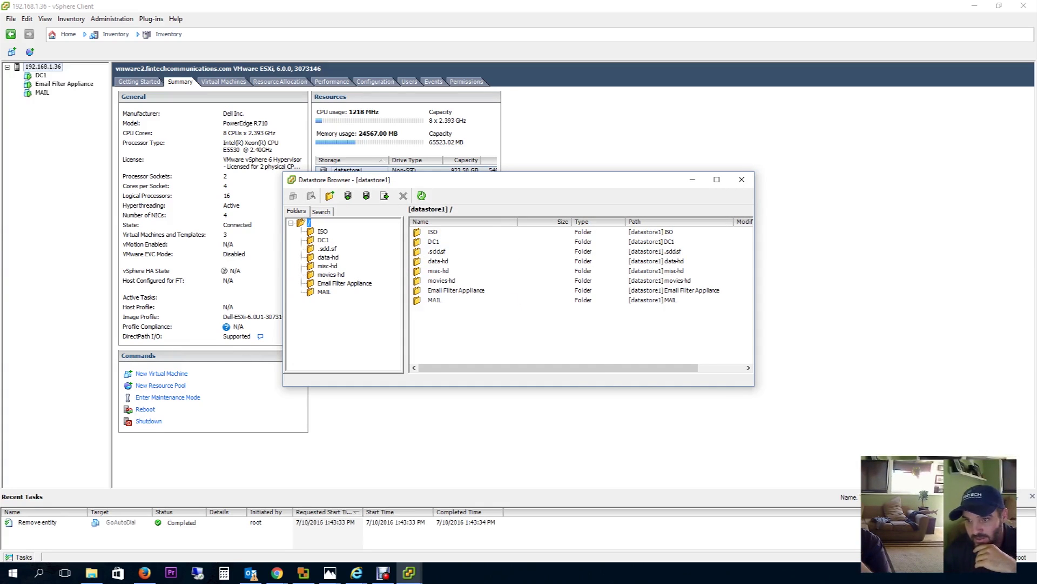
double_click(434, 300)
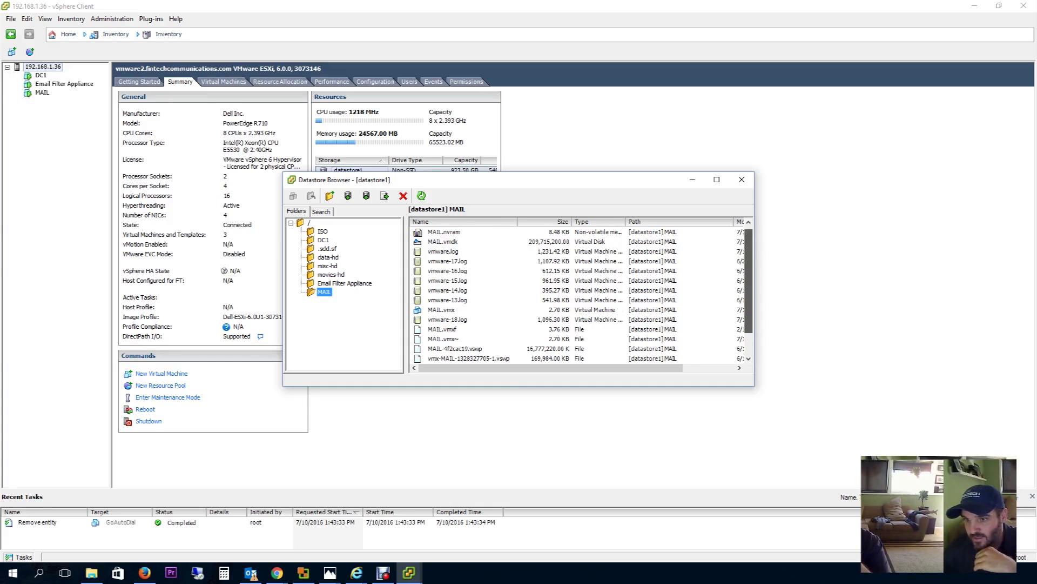
scroll(581, 295, "down", 3)
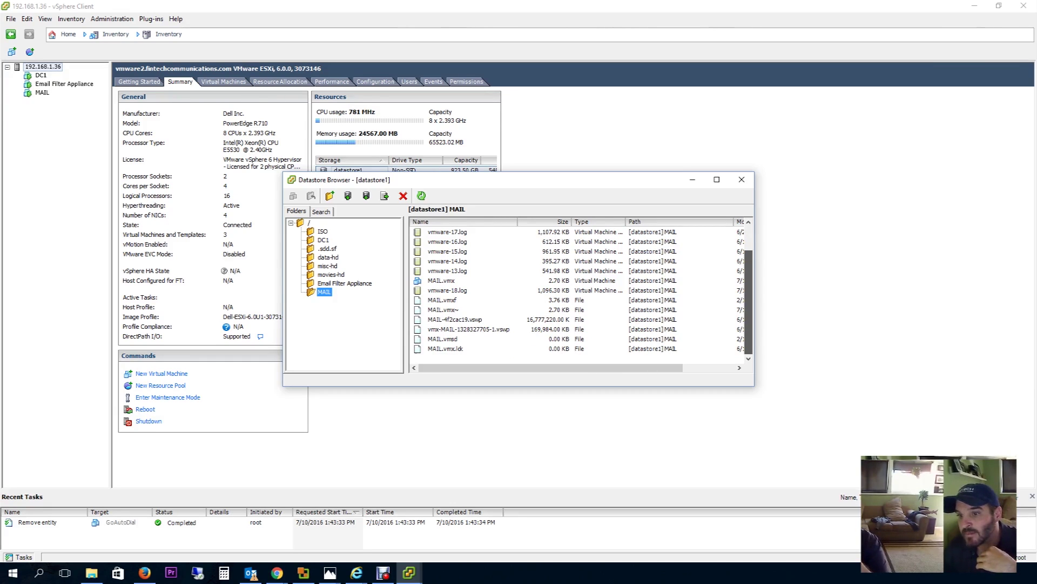
scroll(581, 295, "up", 3)
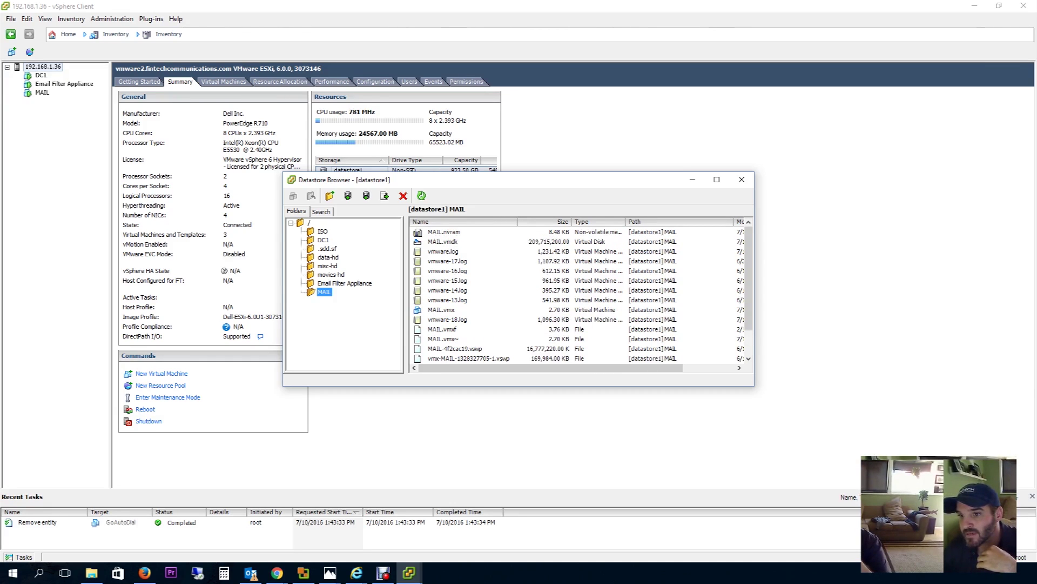
left_click(442, 241)
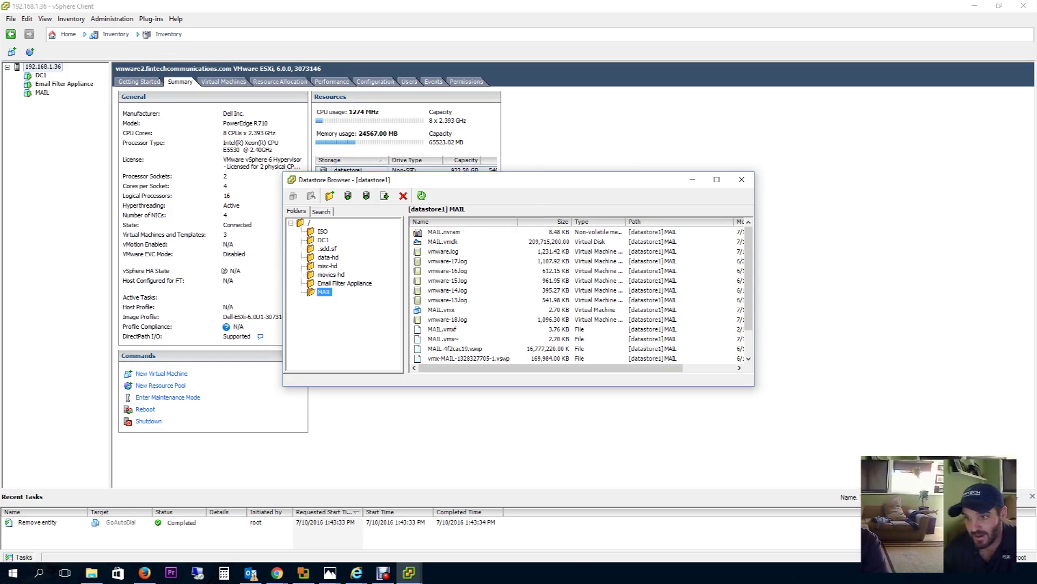
Step: Close the Datastore Browser and switch back to vCenter Converter Standalone
left_click(742, 179)
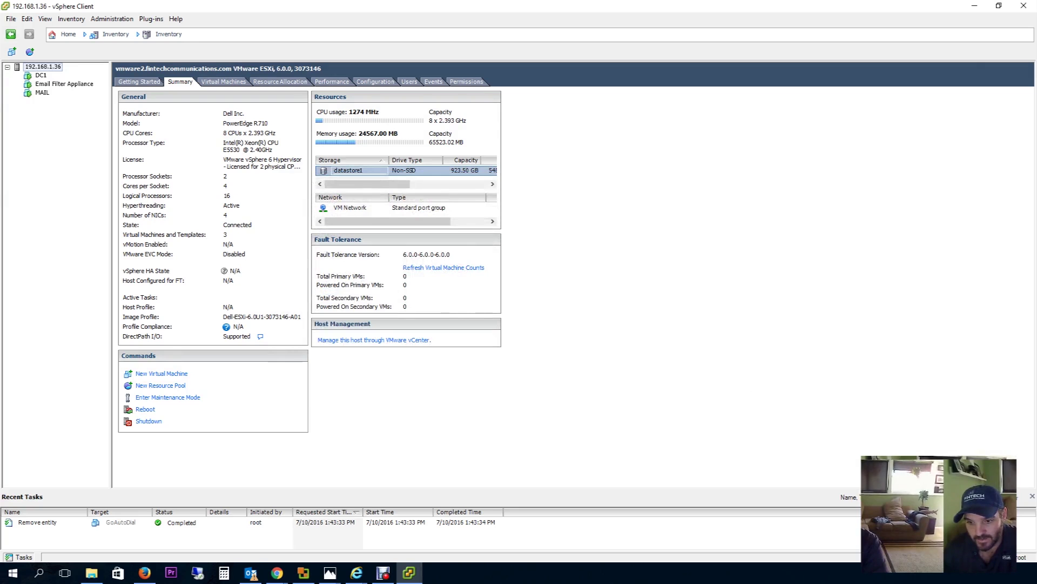
left_click(303, 572)
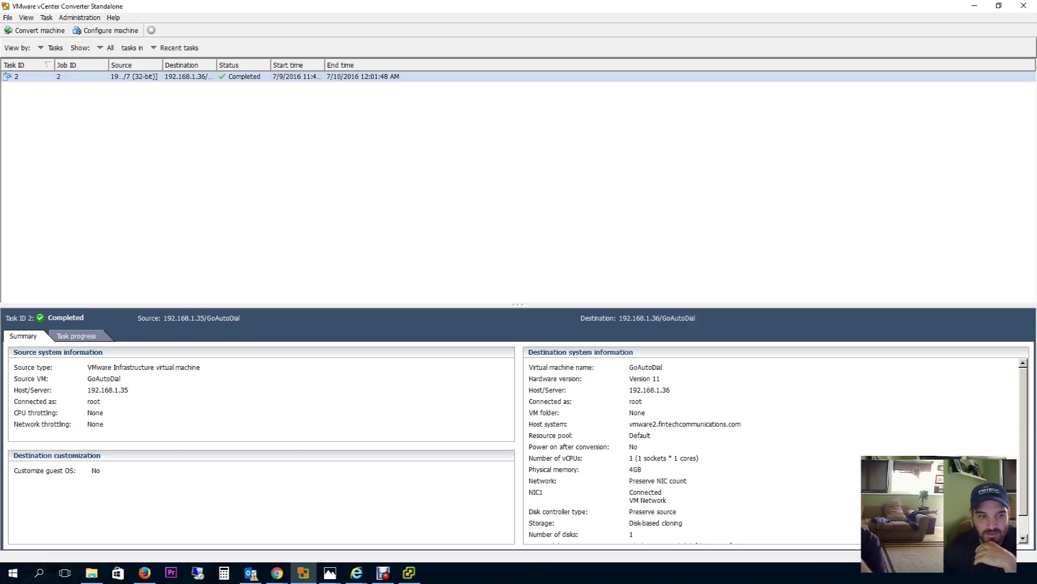
Step: Switch to vSphere Client and select the MAIL virtual machine
key("F10")
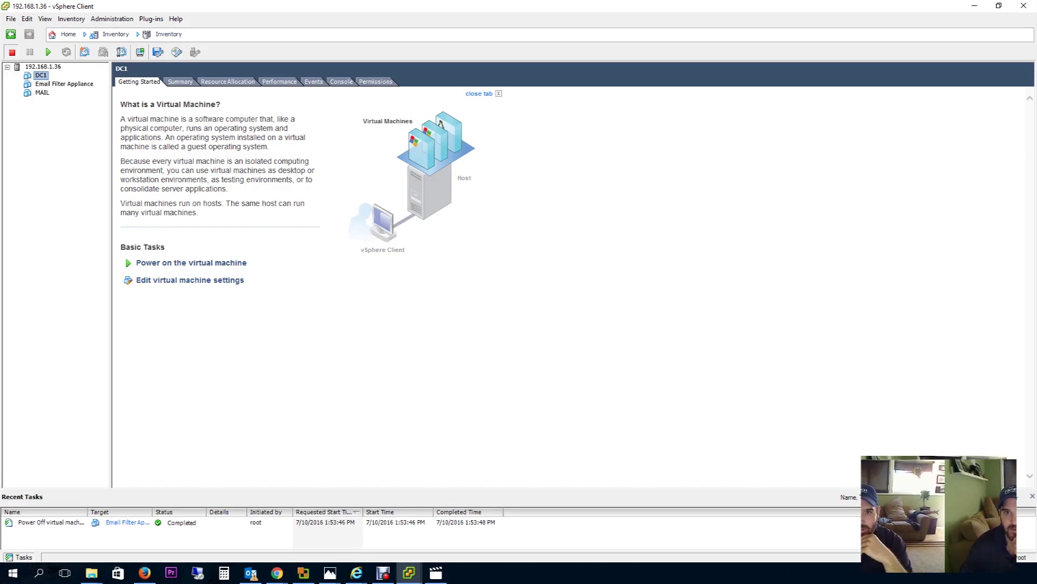
left_click(42, 93)
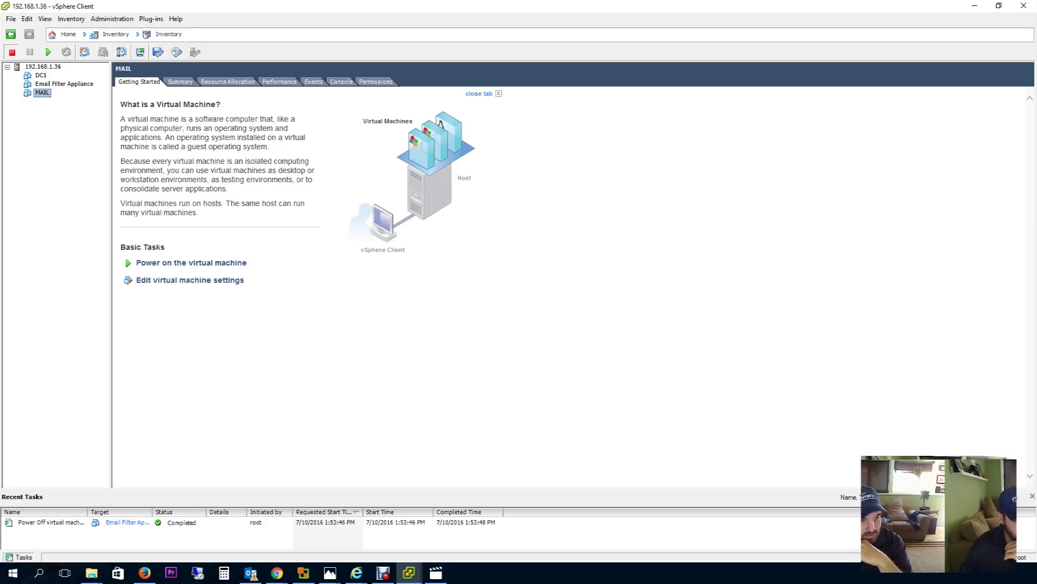
Step: Return to vCenter Converter Standalone with Alt+Tab
key("alt+Tab")
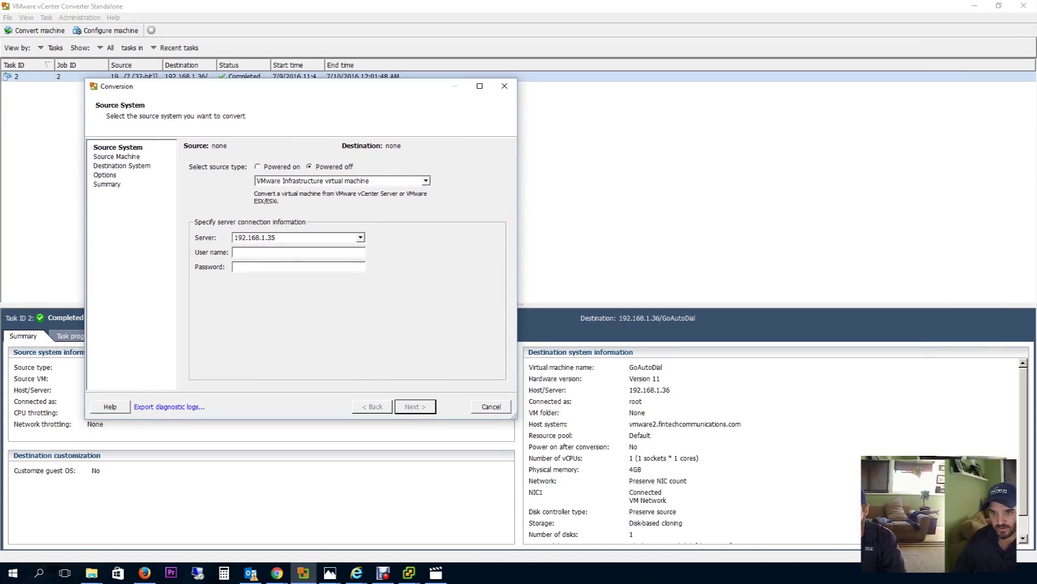
Step: Connect to source host 192.168.1.36 as root with its password
type("6")
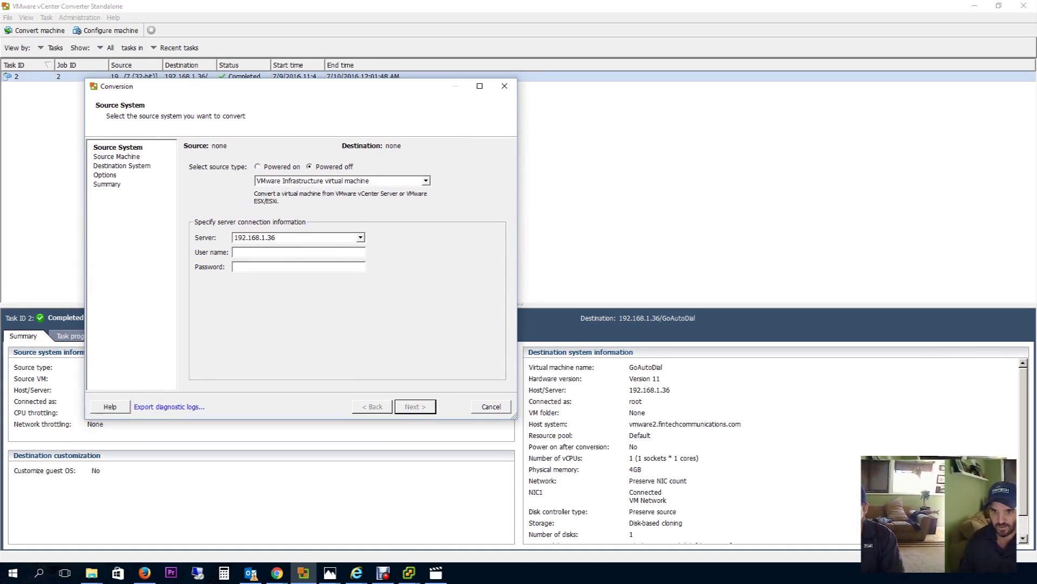
type("root")
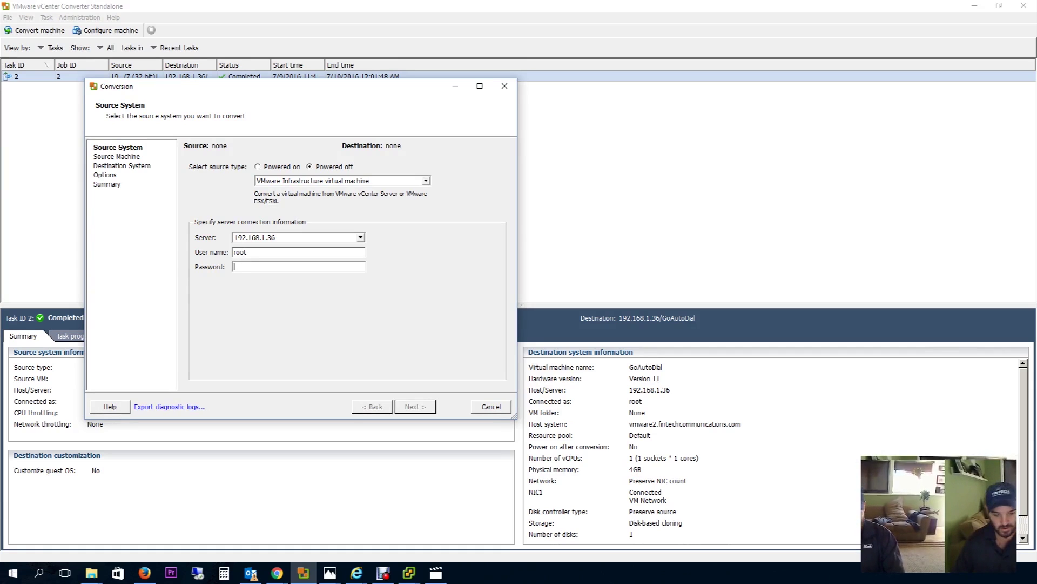
type("******")
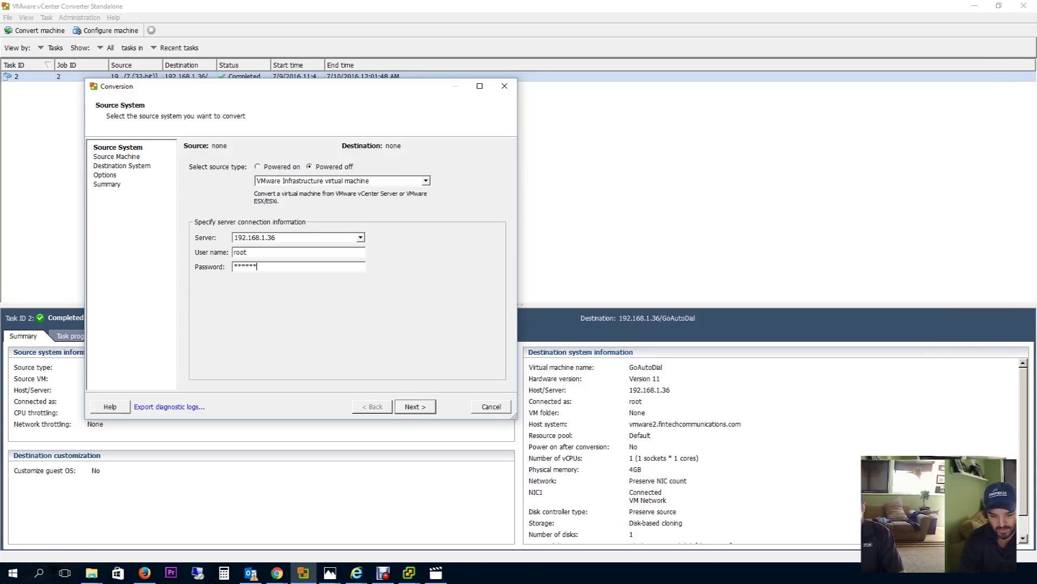
type("*****")
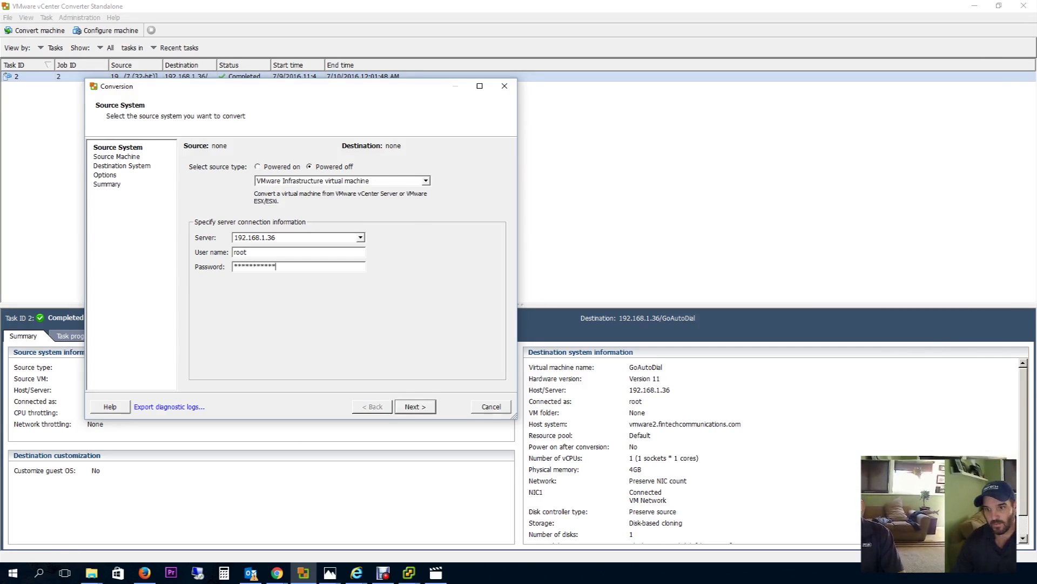
key("Return")
key("Return")
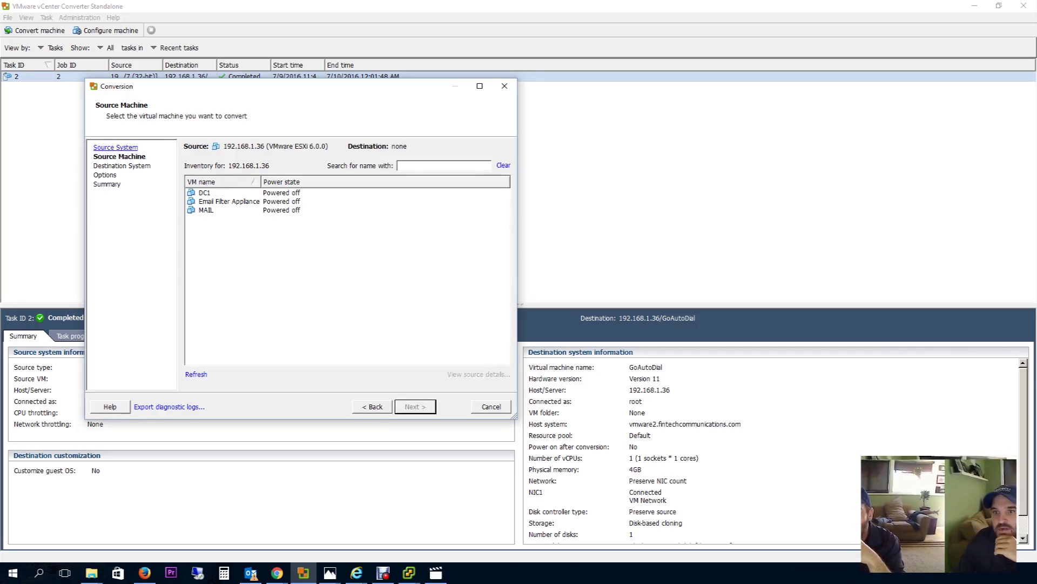
Step: Select MAIL as the source VM and continue to Destination System
left_click(206, 210)
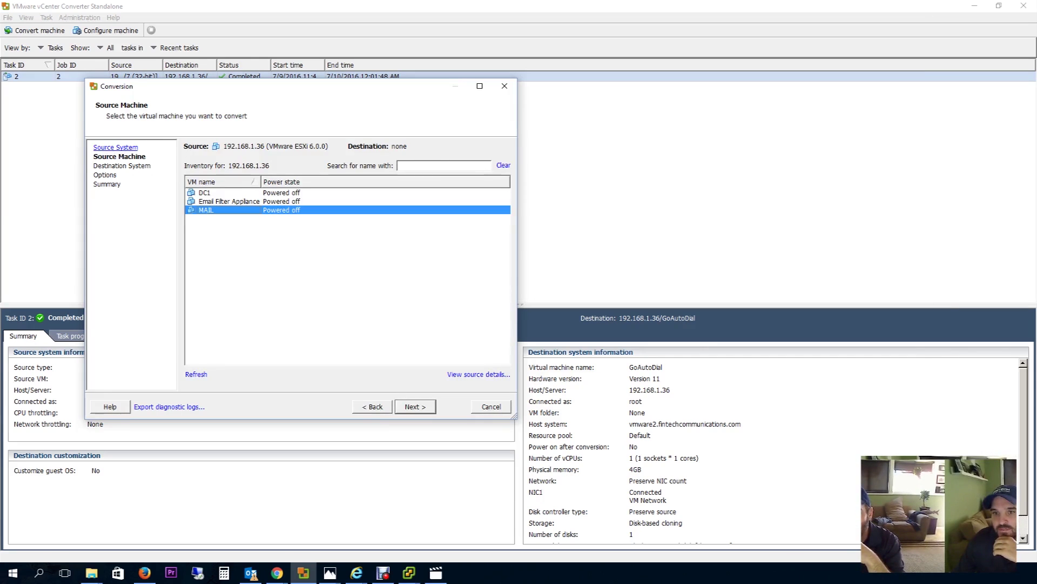
key("Return")
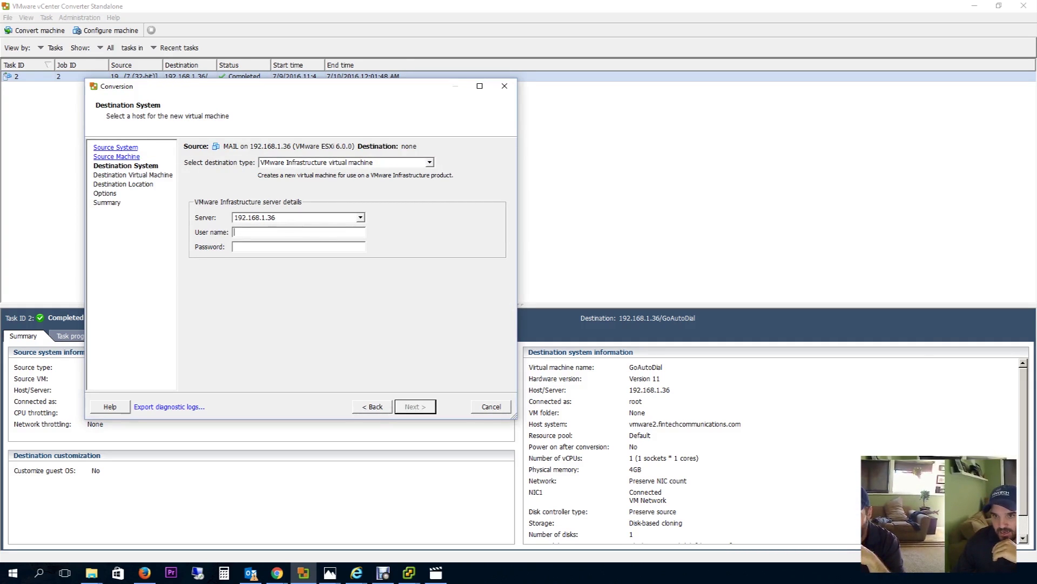
Step: Change the destination server to 192.168.1.35 and connect as root with its password
key("alt+Down")
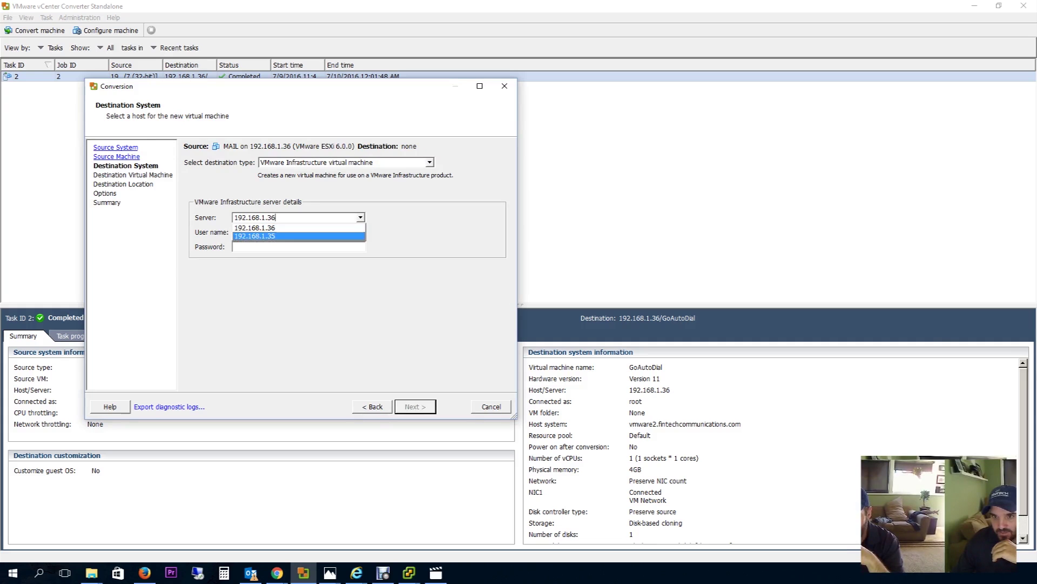
key("Return")
key("BackSpace")
type("5")
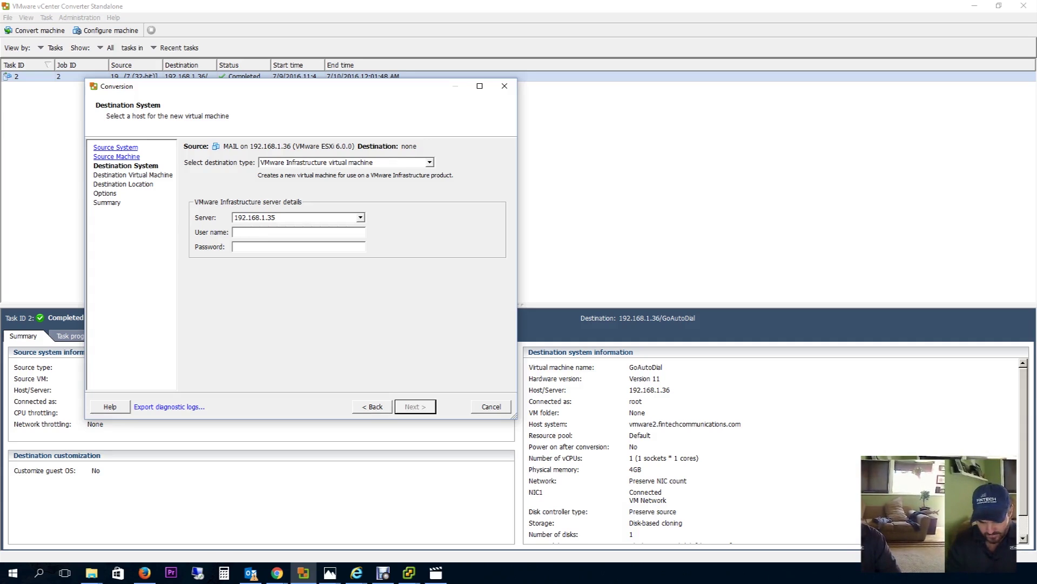
type("root")
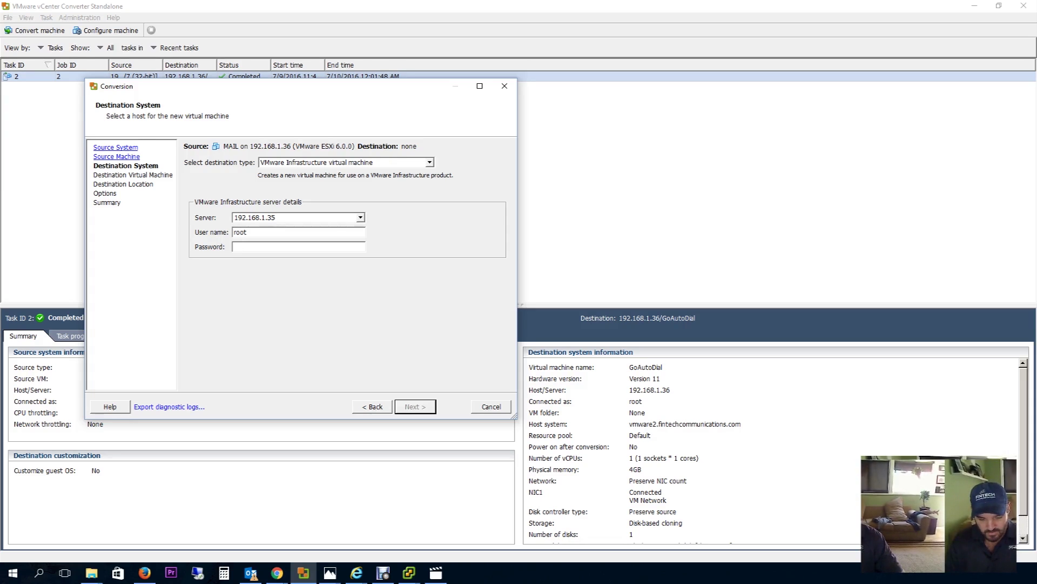
type("***********")
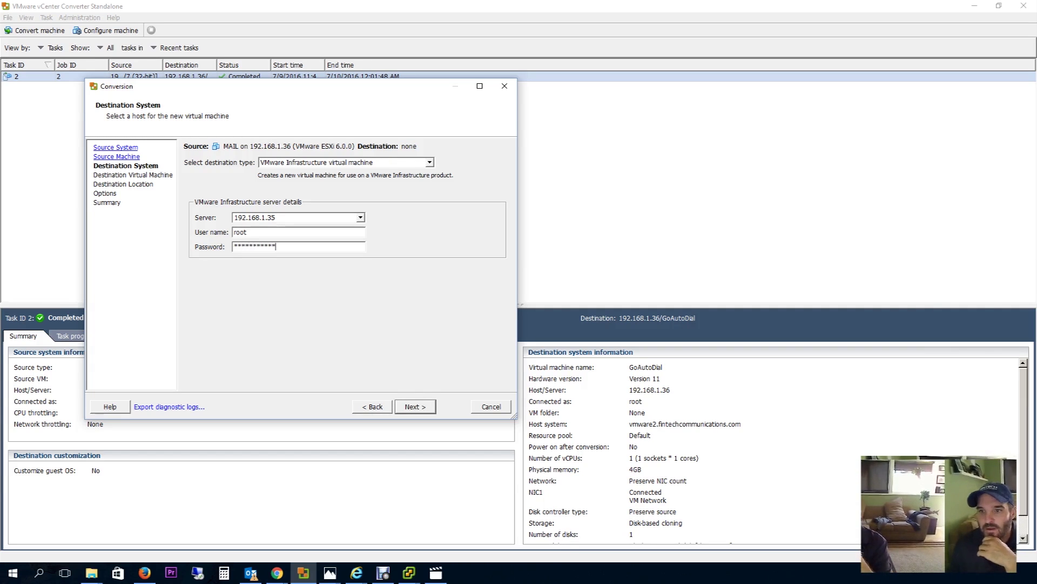
key("Return")
key("Return")
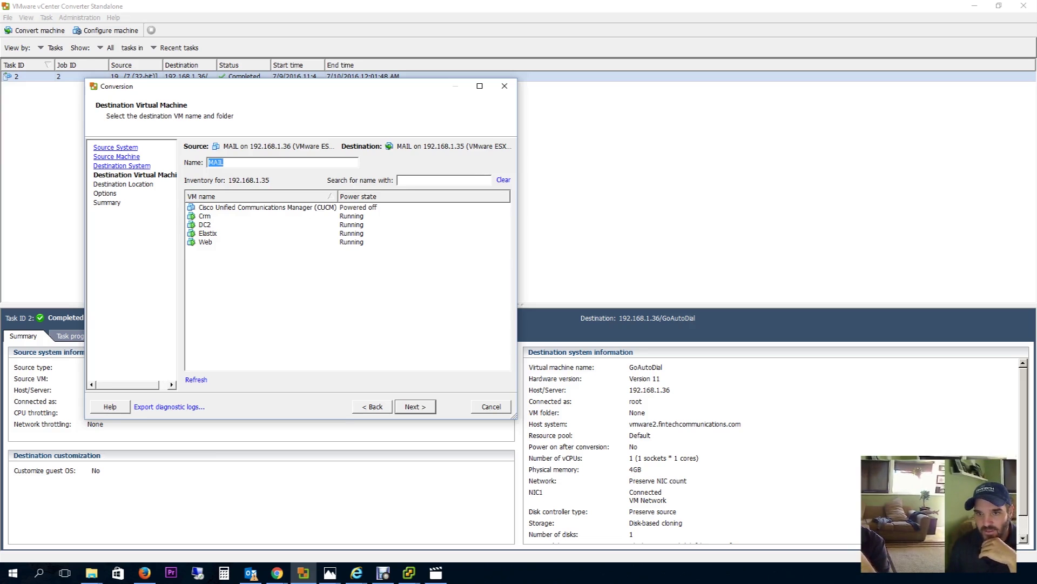
Step: Keep the VM name MAIL, accept datastore1 and Version 11, then go back to Destination Location
key("Tab")
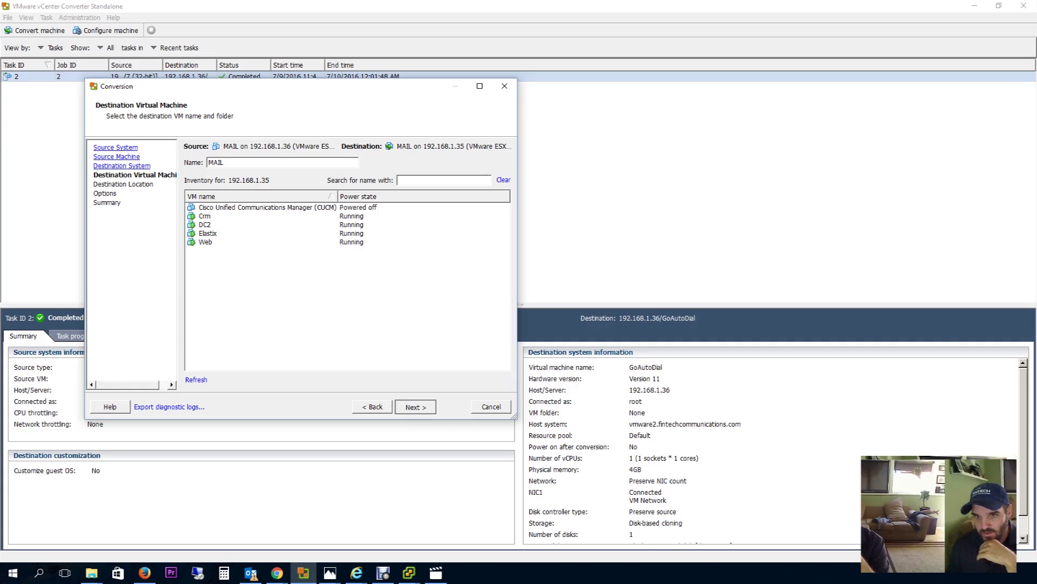
key("Return")
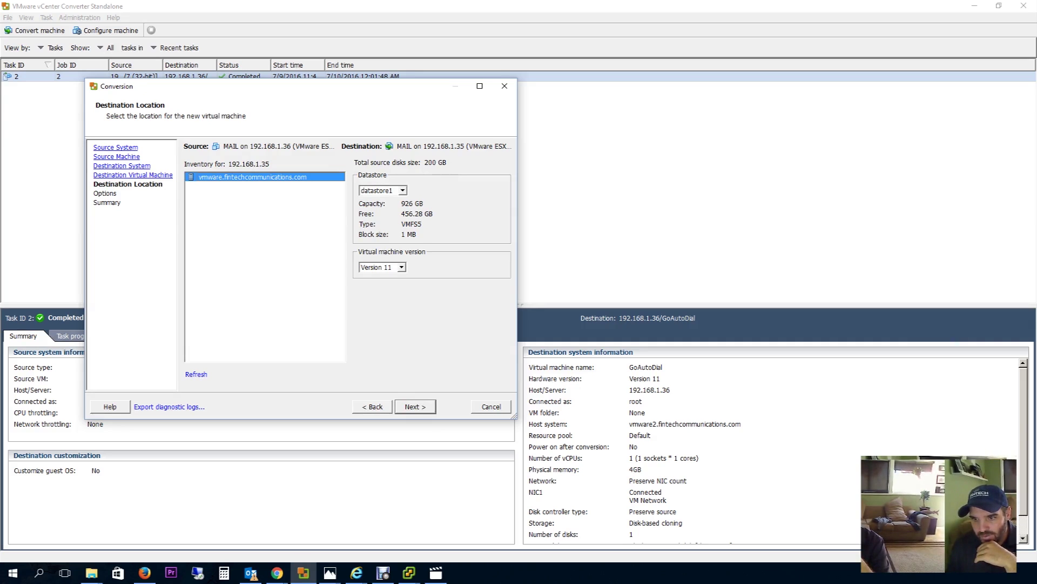
key("Return")
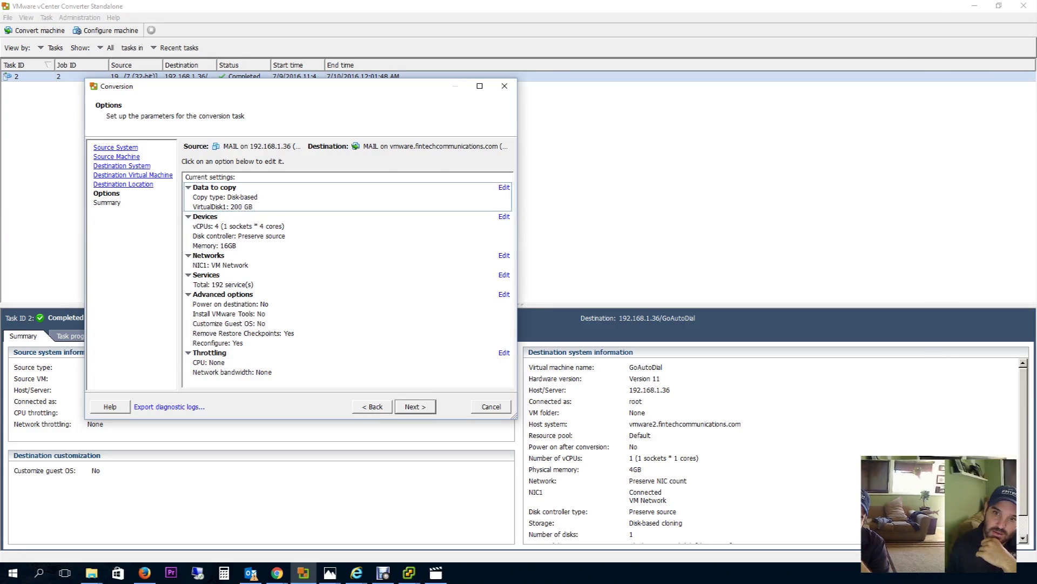
left_click(372, 406)
left_click(382, 267)
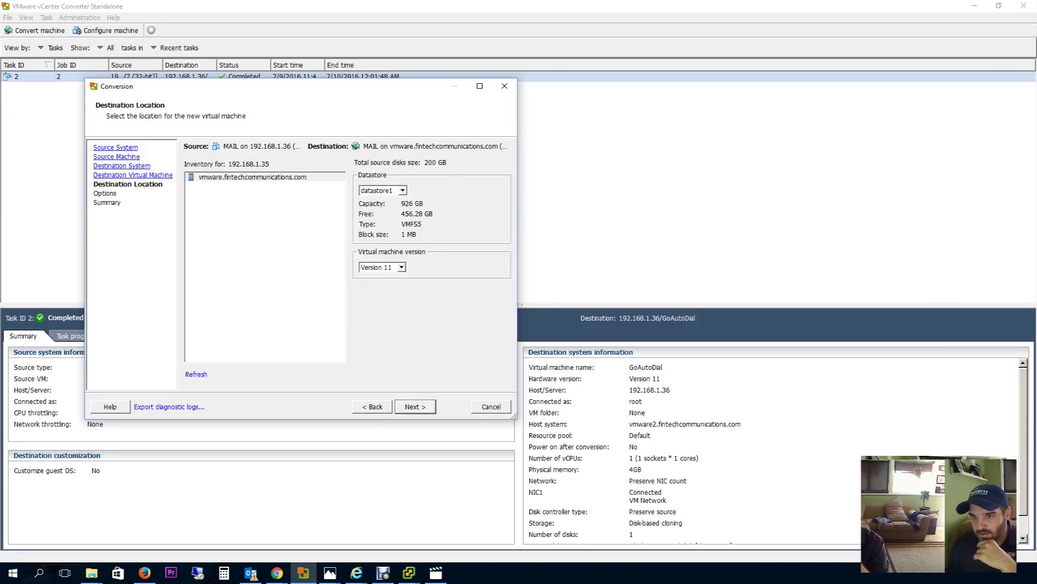
left_click(379, 276)
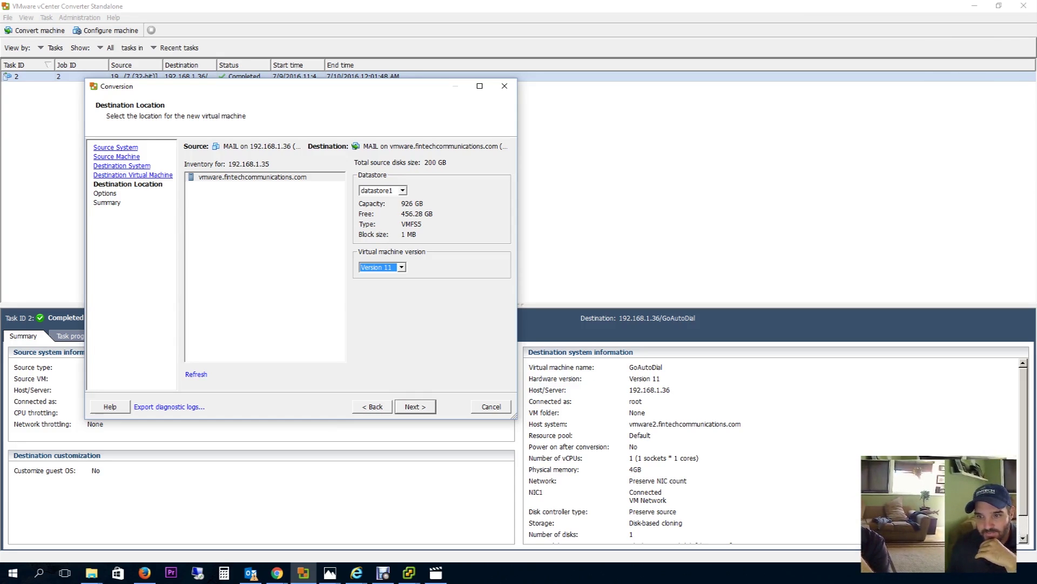
left_click(415, 406)
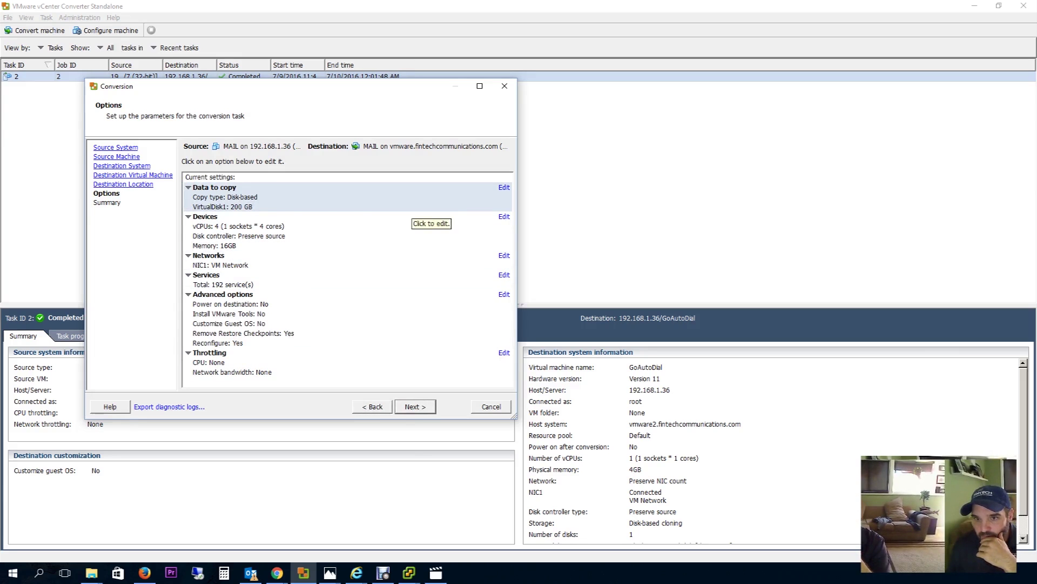
Step: Set the 200 GB virtual disk to Thin provisioning under Data to copy
left_click(505, 187)
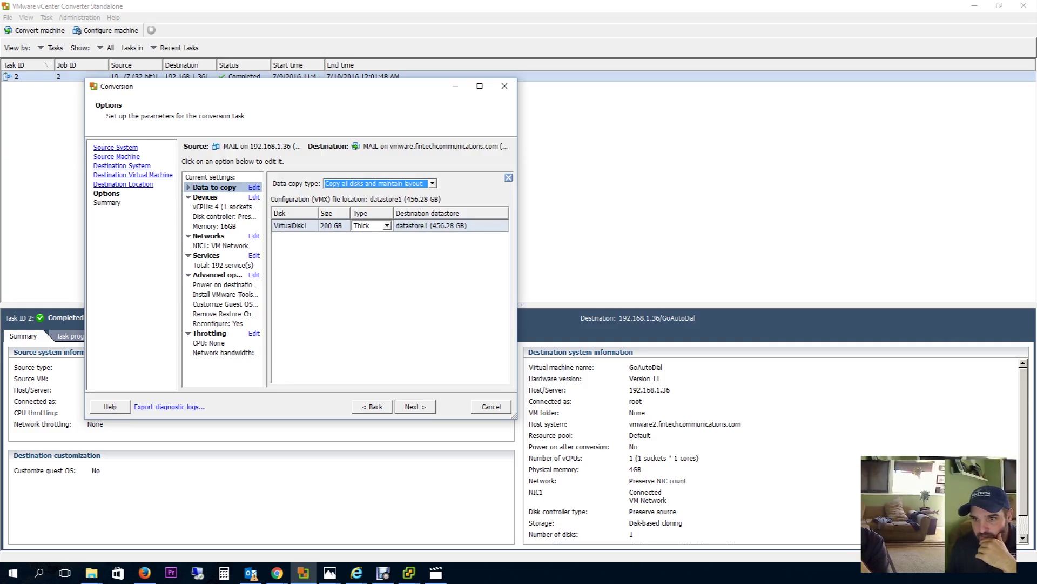
left_click(387, 225)
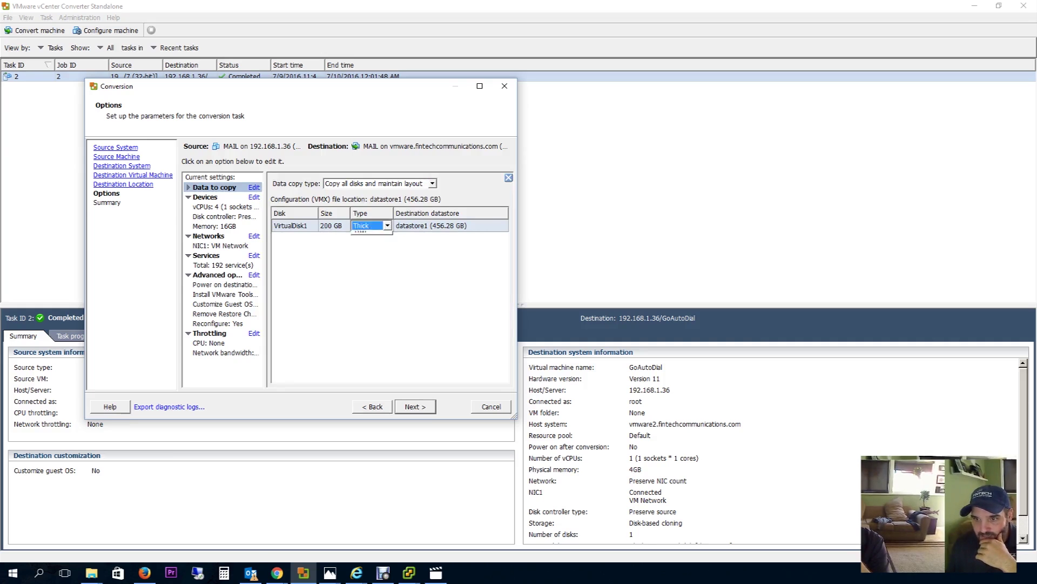
key("Return")
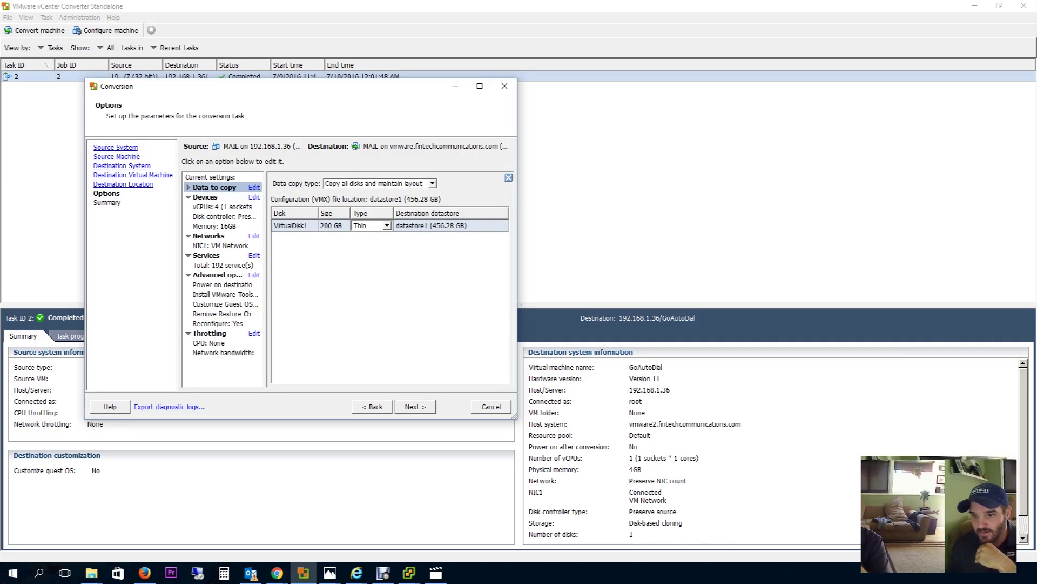
Step: Review the Summary and submit the conversion job
key("Return")
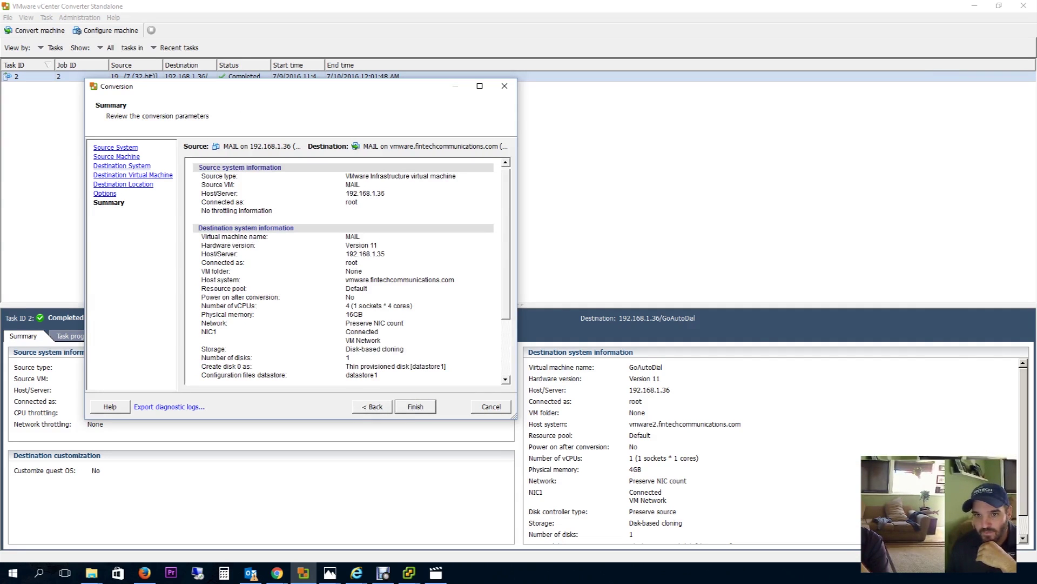
scroll(348, 271, "down", 3)
key("Return")
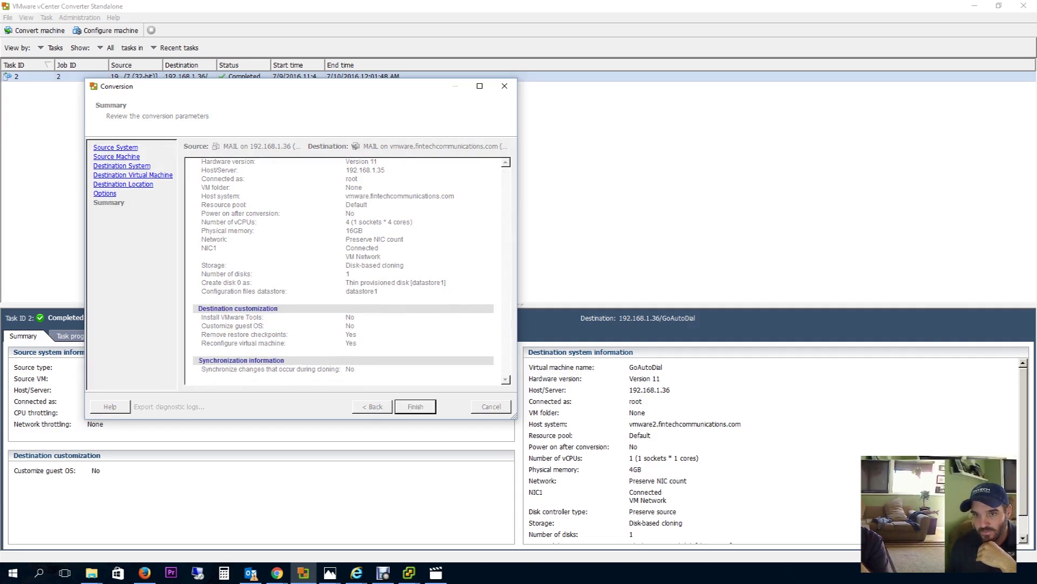